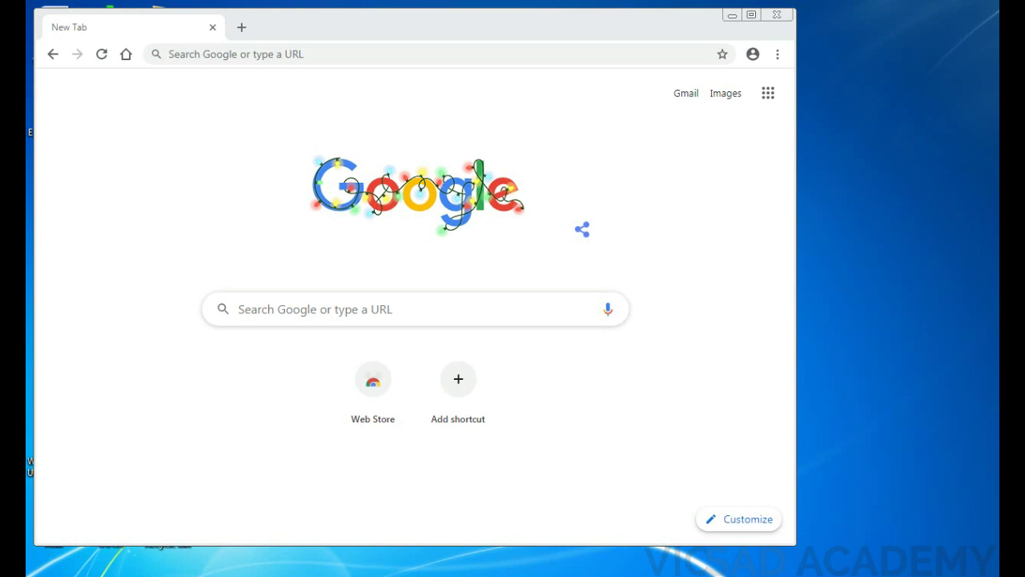
Step: Fix line two of the WordPad notes to read YOU MUST HAVE A GMAIL, then minimize them
key(alt+Tab)
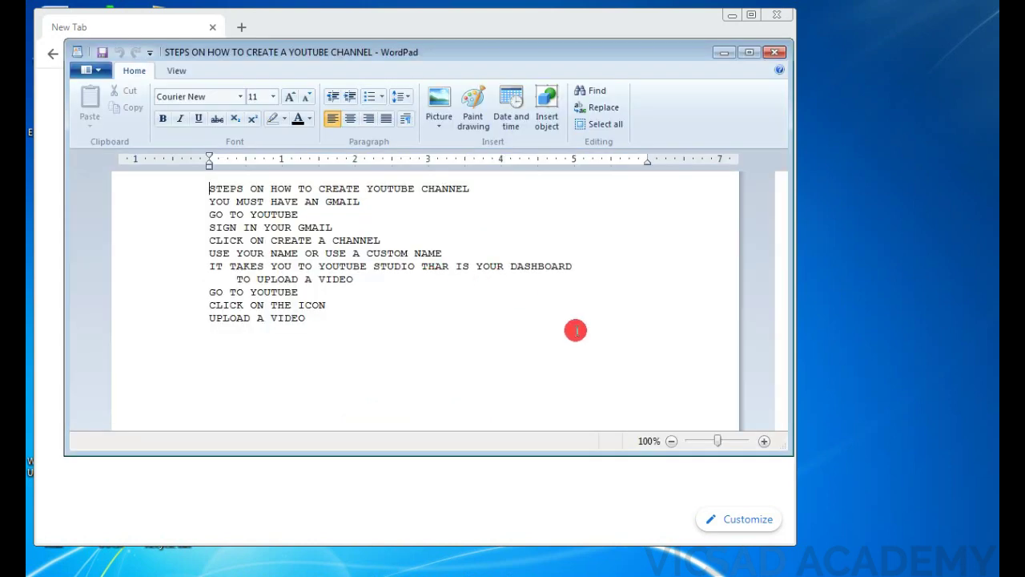
click(576, 330)
click(320, 201)
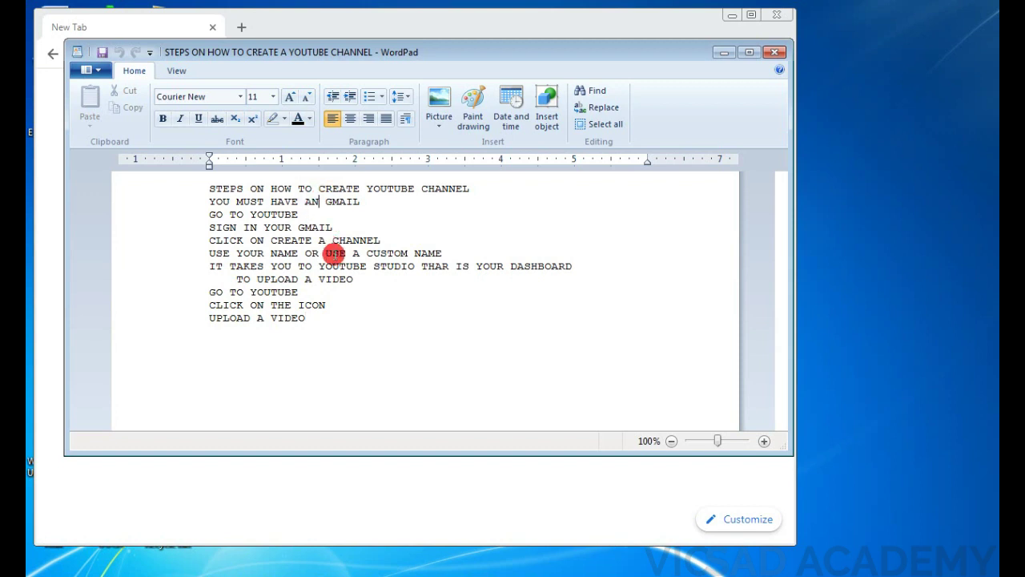
key(BackSpace)
click(728, 51)
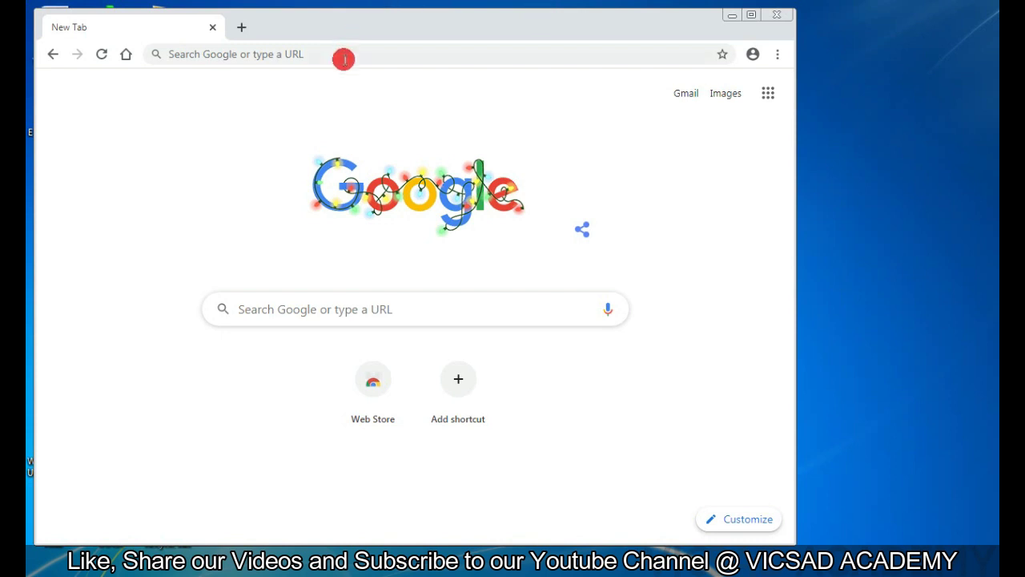
Step: Search Google for 'youtube' and open the YouTube website from the results
click(336, 58)
text(y)
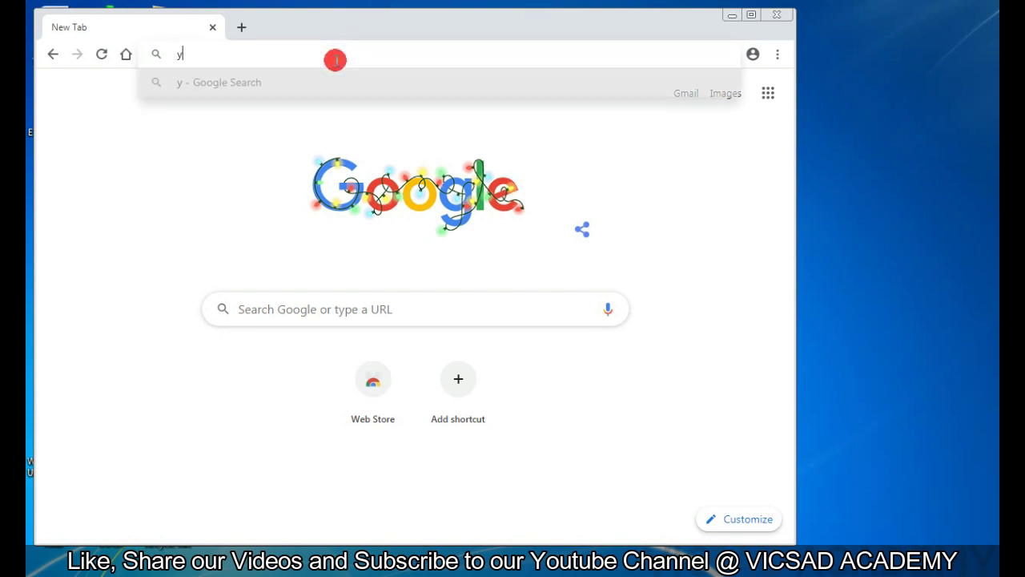
text(outube)
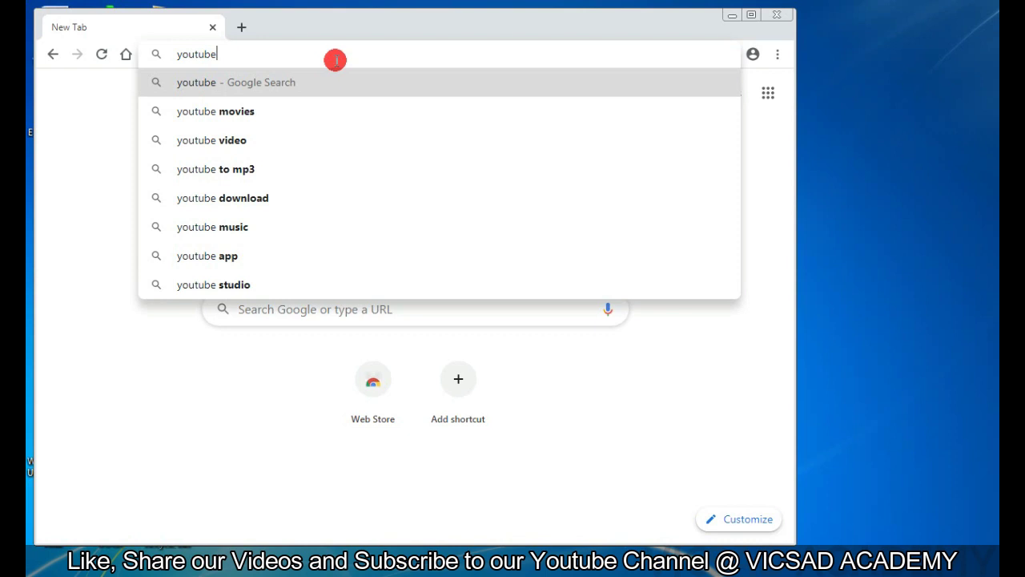
key(Return)
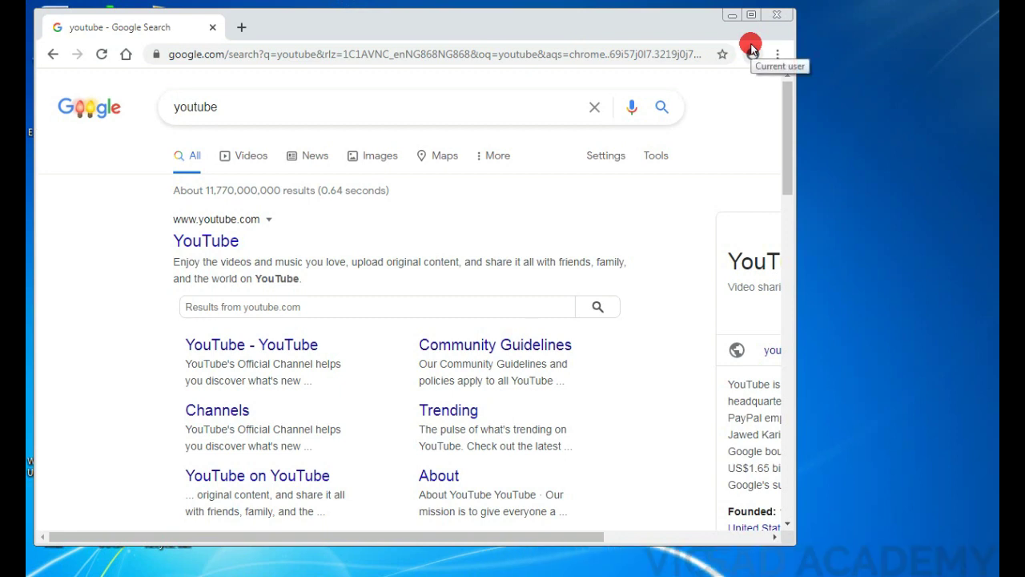
click(217, 238)
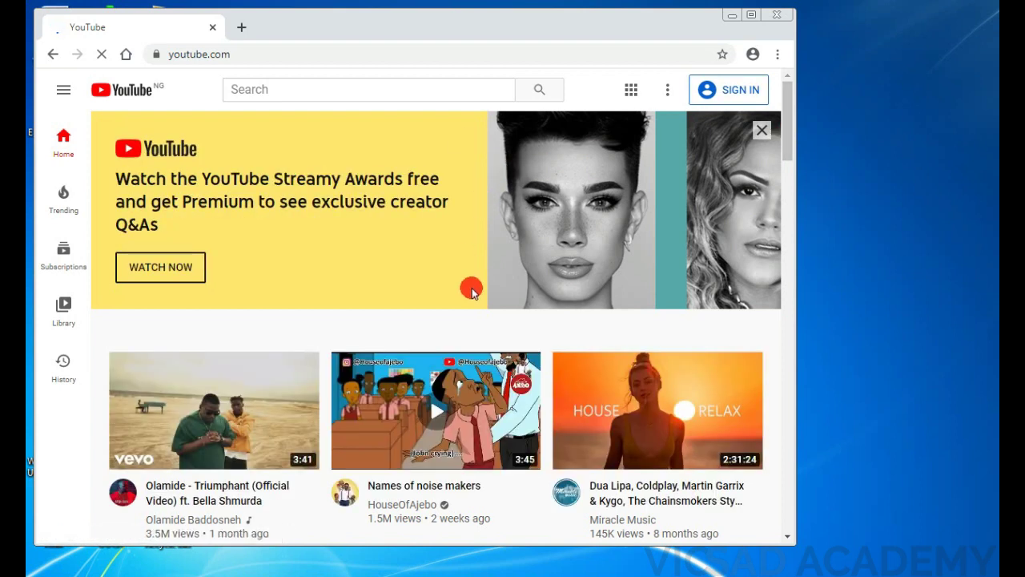
Step: Maximize Chrome and dismiss the Streamy Awards promotion banner on YouTube
click(750, 15)
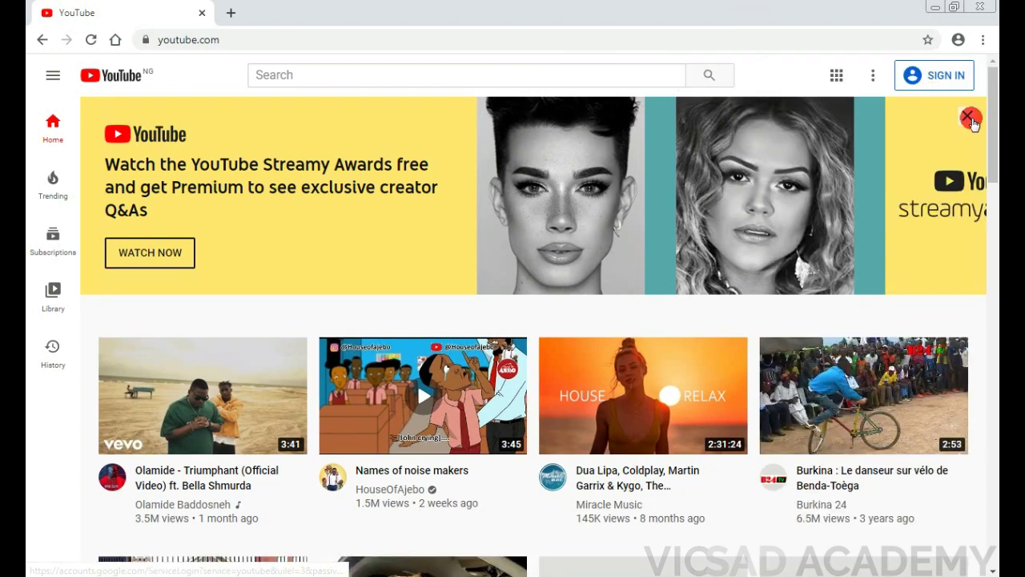
click(970, 118)
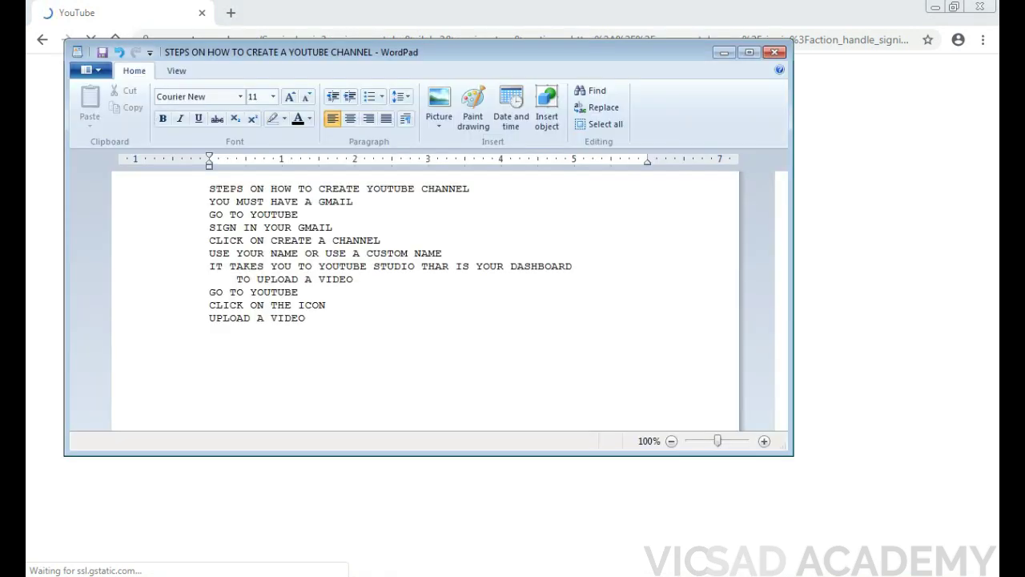
Step: Check the notes, then enter the channel's Gmail address on the Google sign-in page and submit it
key(alt+Tab)
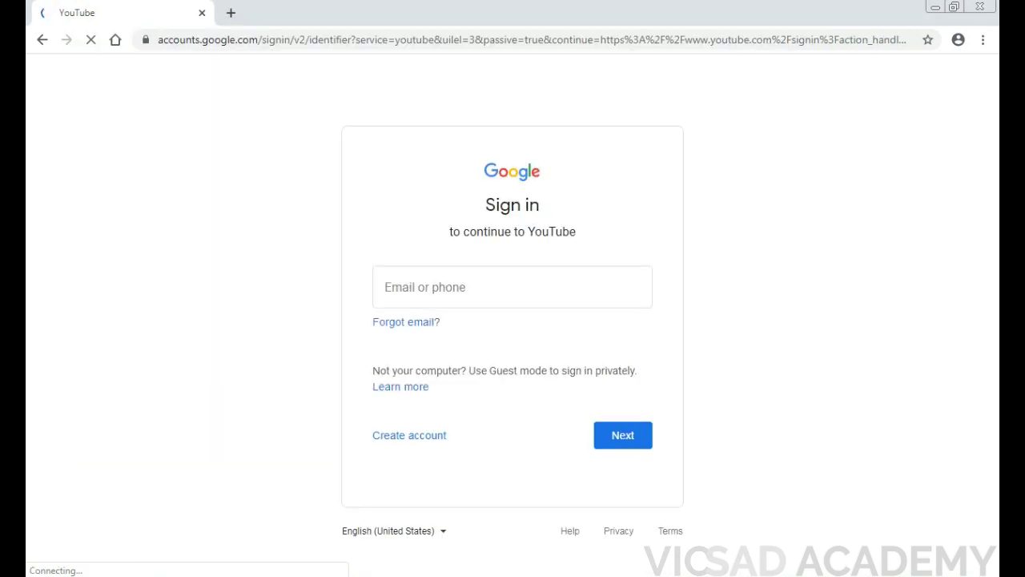
key(alt+Tab)
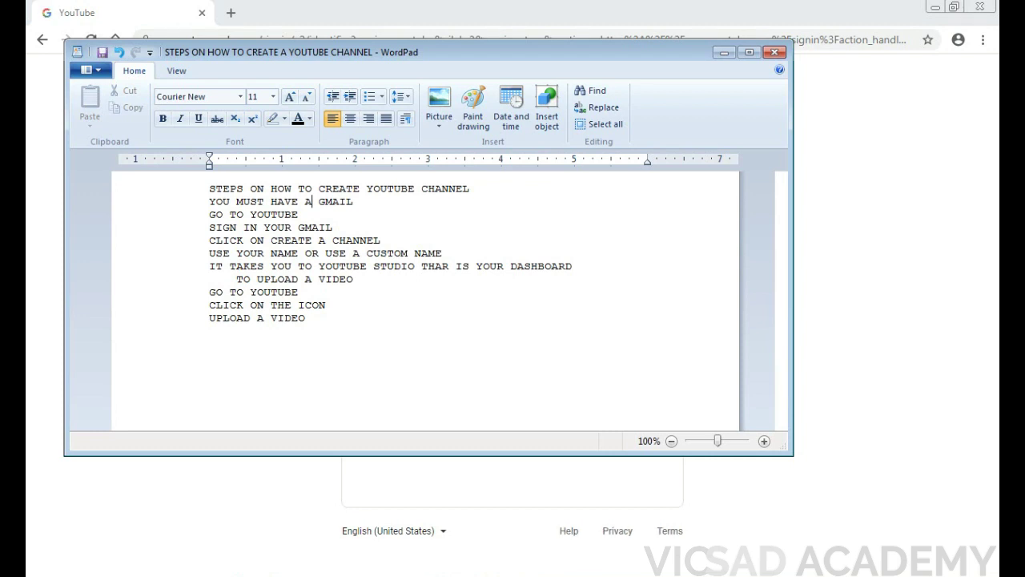
key(alt+Tab)
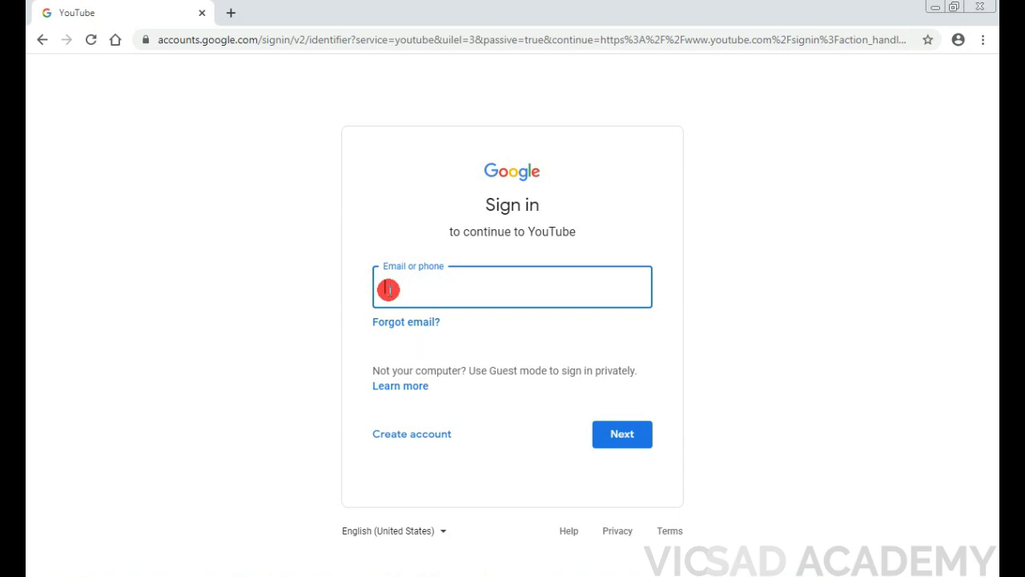
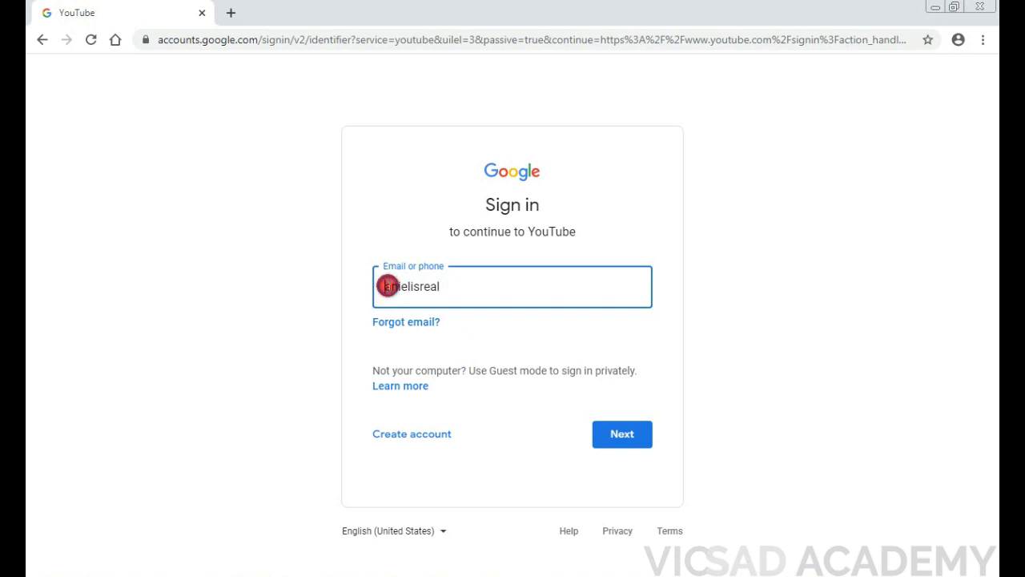
click(500, 277)
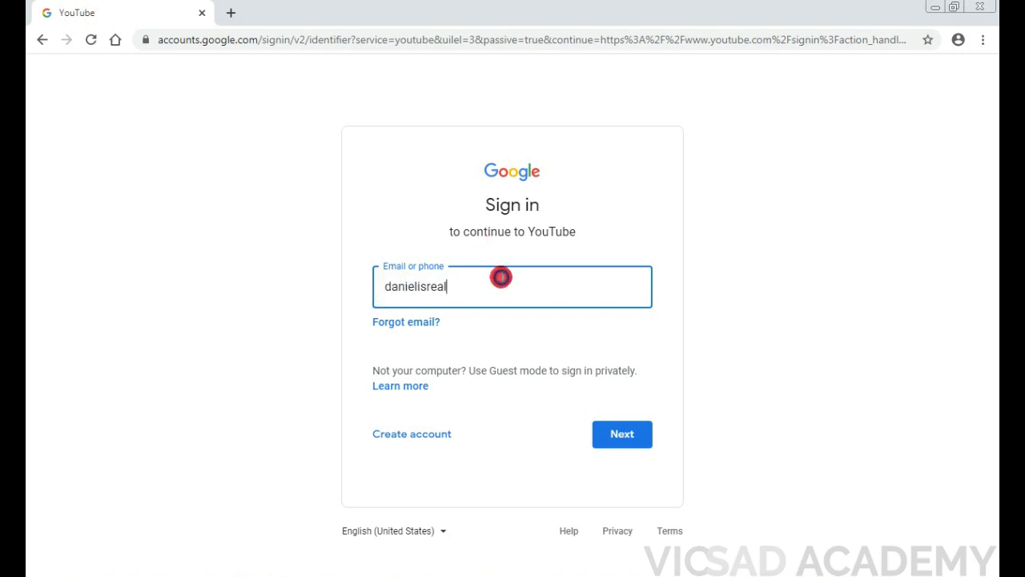
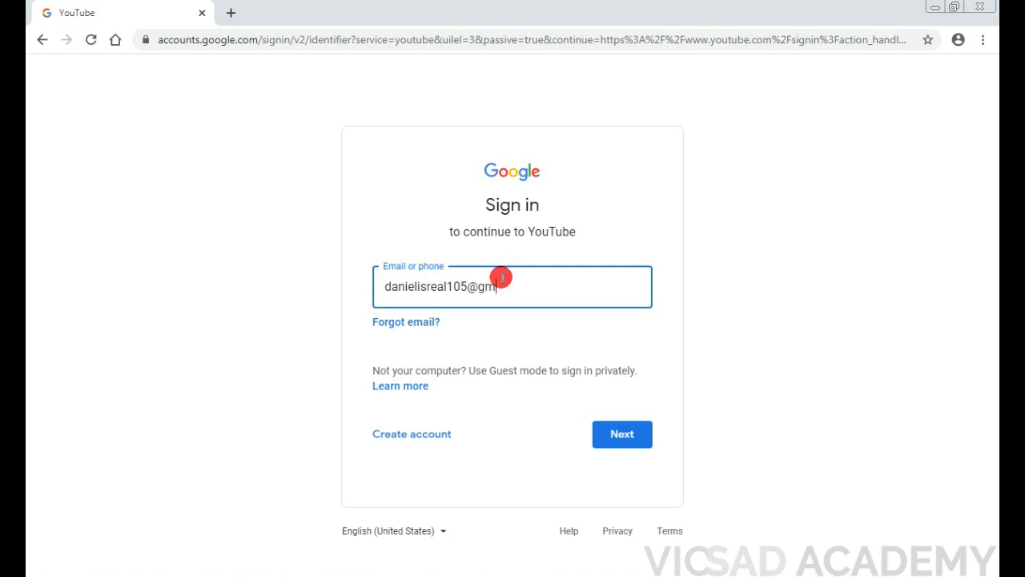
click(615, 435)
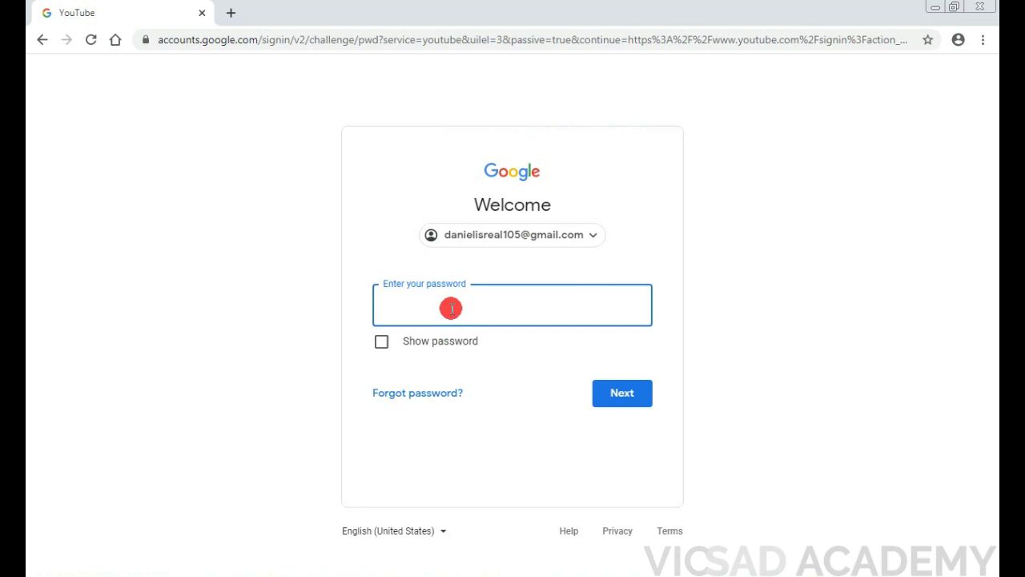
Step: Type the account password, correcting typos, and submit it to sign in
text(••••••)
key(BackSpace)
key(BackSpace)
key(BackSpace)
key(BackSpace)
key(BackSpace)
key(BackSpace)
text(•••)
key(BackSpace)
key(BackSpace)
key(BackSpace)
text(•••••••••)
click(618, 394)
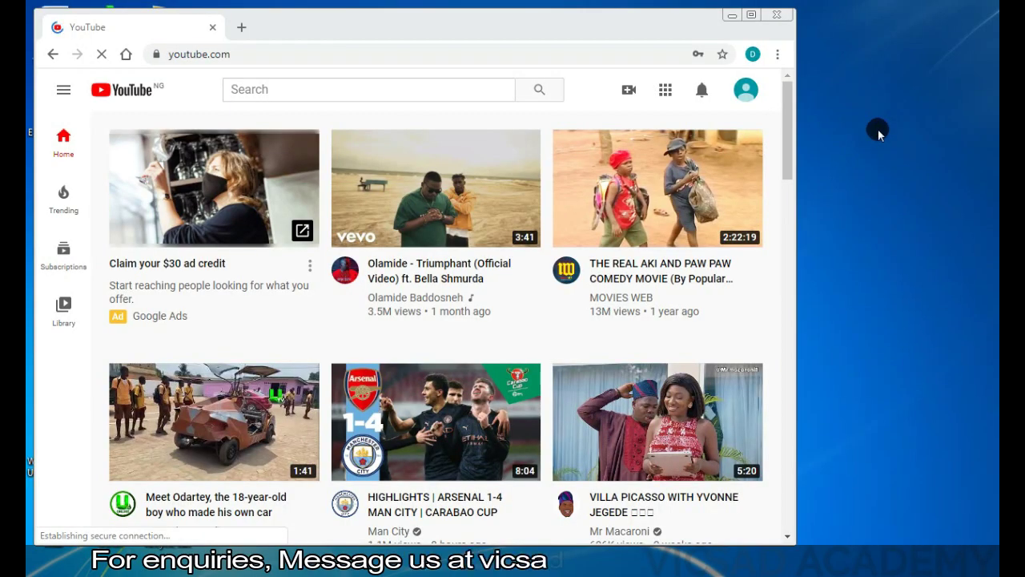
Step: Maximize Chrome, dismiss the save-password and notifications prompts, and open the account avatar menu
click(751, 16)
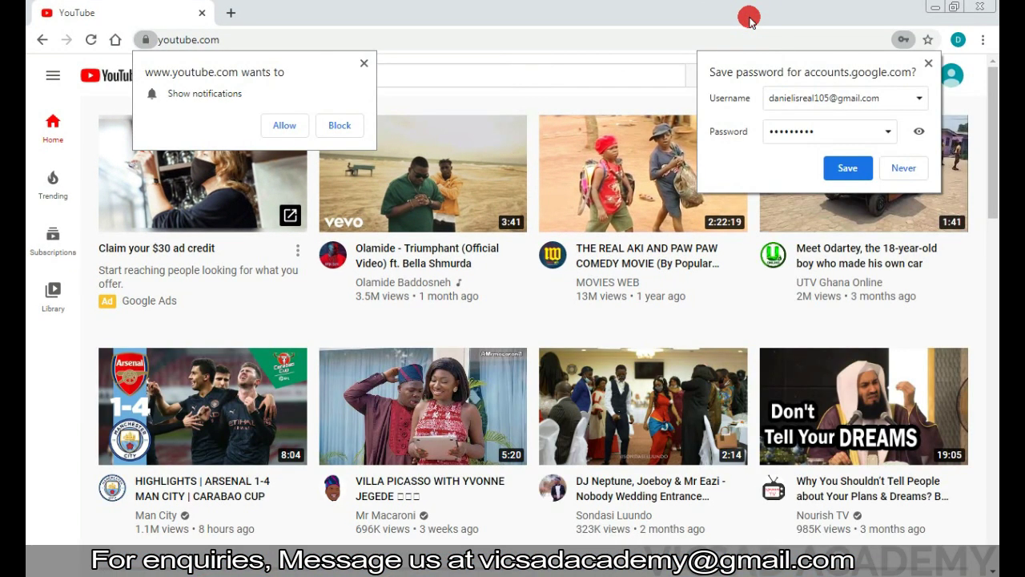
click(925, 64)
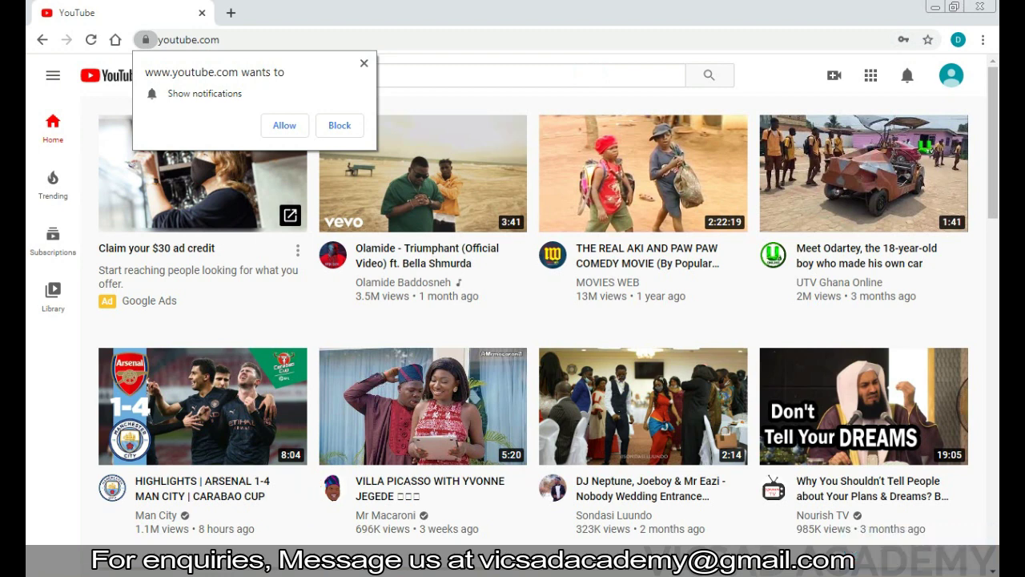
key(alt+Tab)
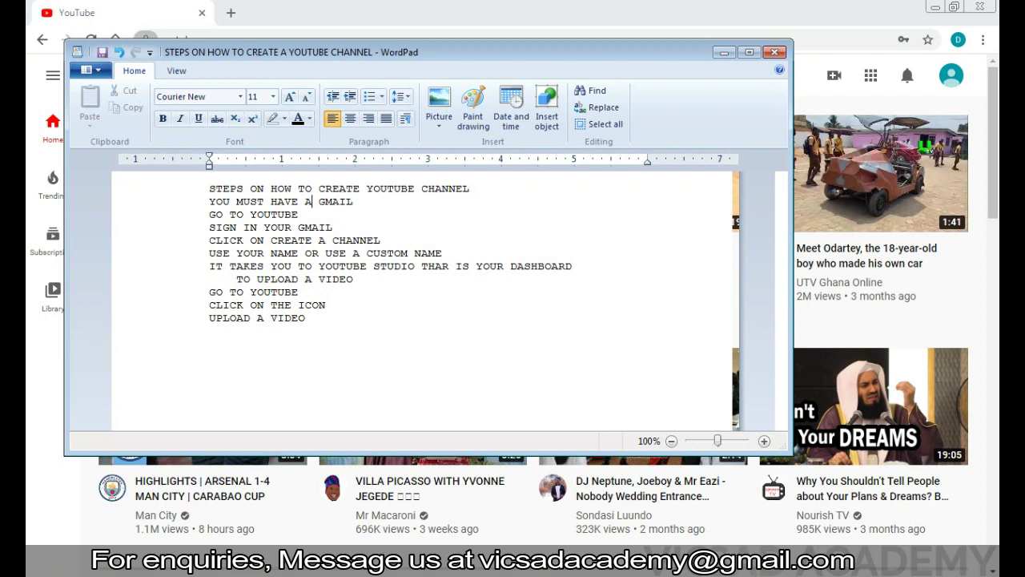
click(722, 55)
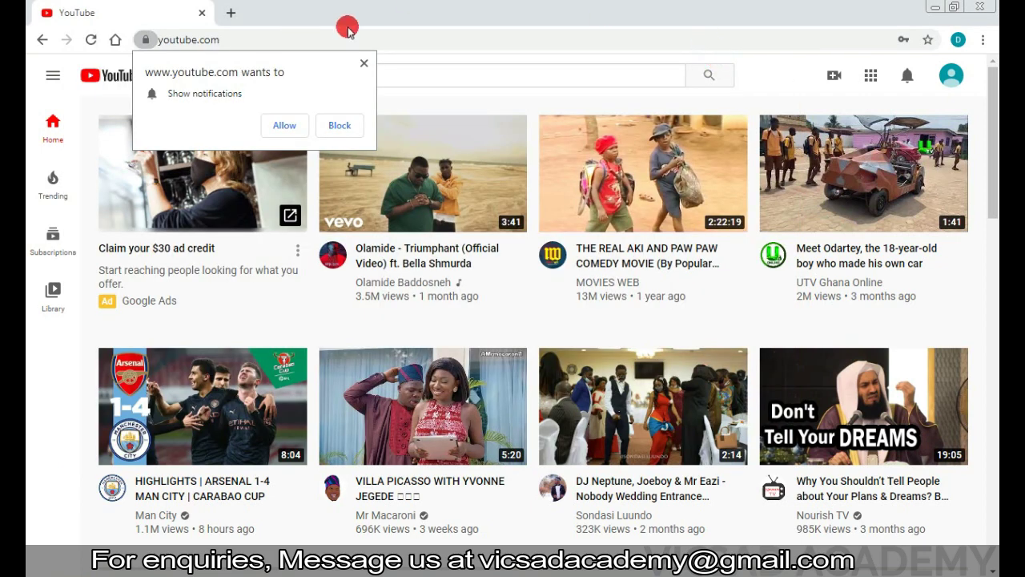
click(361, 69)
click(960, 77)
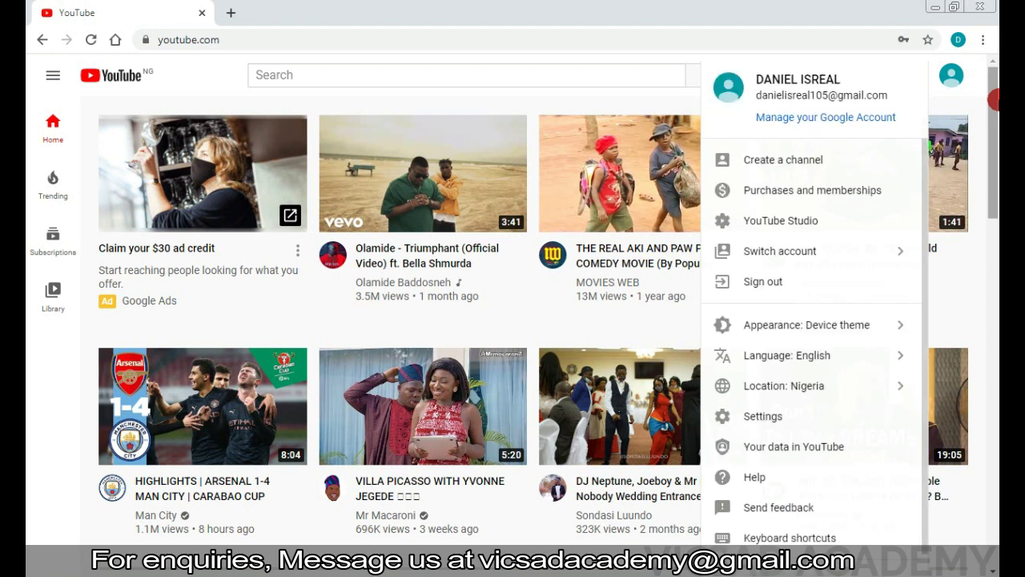
click(746, 167)
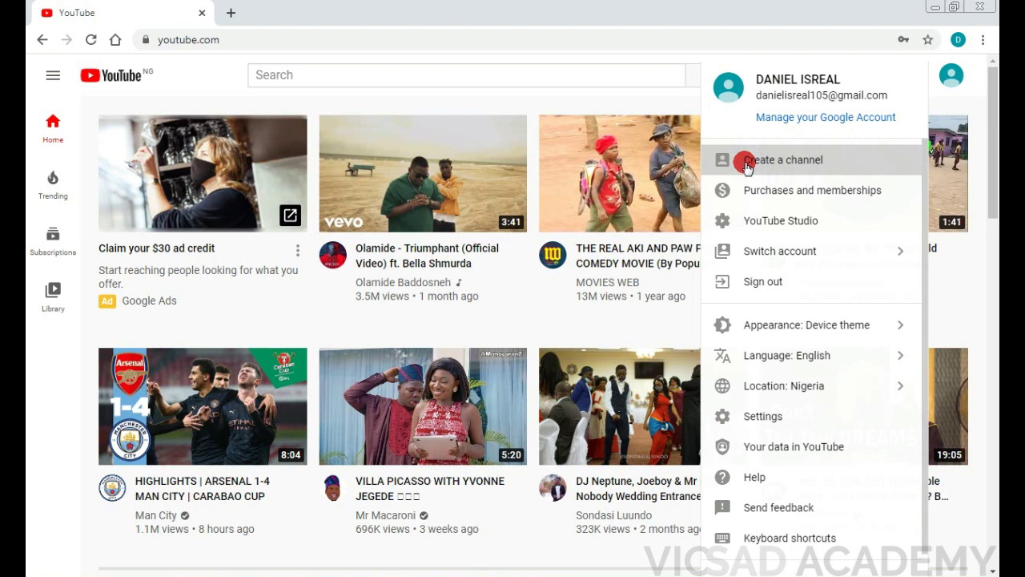
triple_click(745, 166)
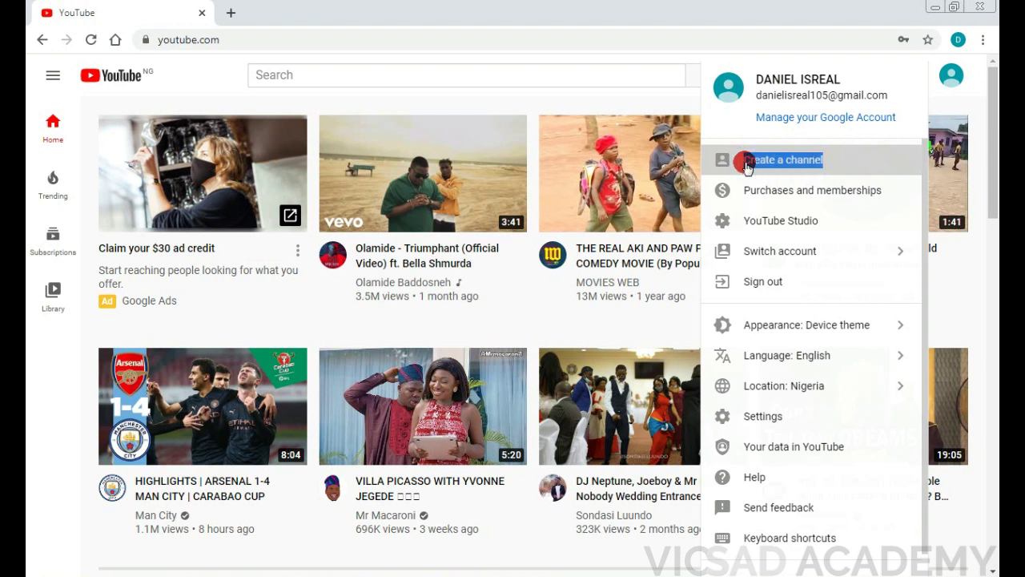
click(733, 171)
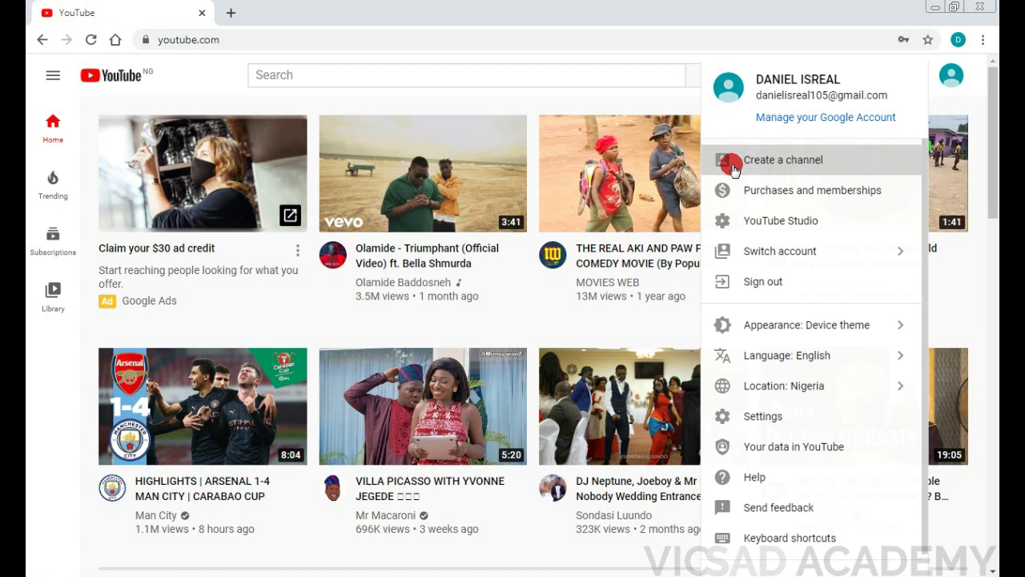
Step: Choose Create a channel from the account menu and bring the WordPad steps notes forward
click(733, 170)
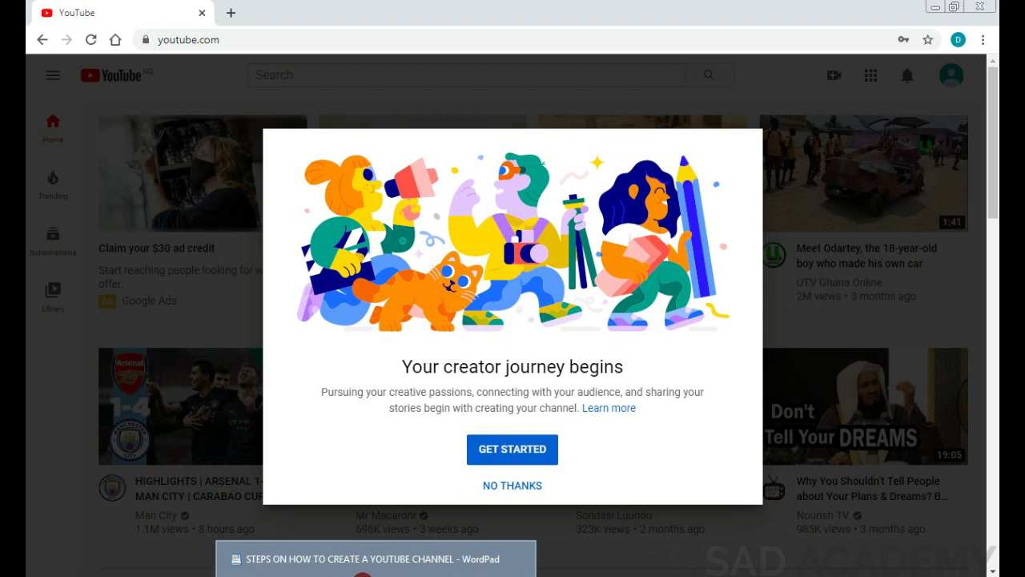
click(362, 574)
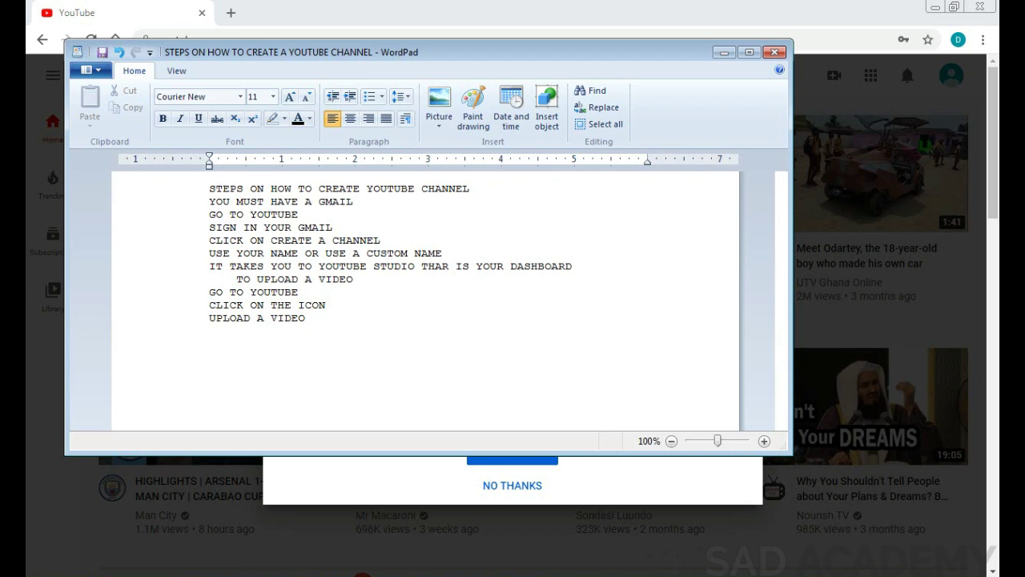
Step: Hide the steps notes and continue past the channel welcome screen with GET STARTED
click(722, 54)
click(517, 447)
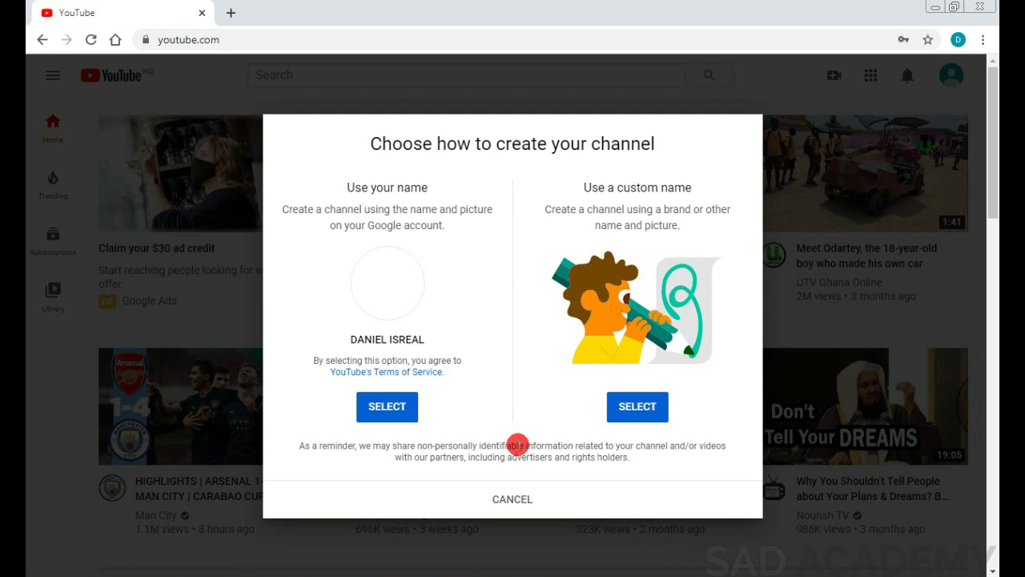
Step: Select 'Use your name' for the channel, then show the custom-name example screenshot
click(364, 407)
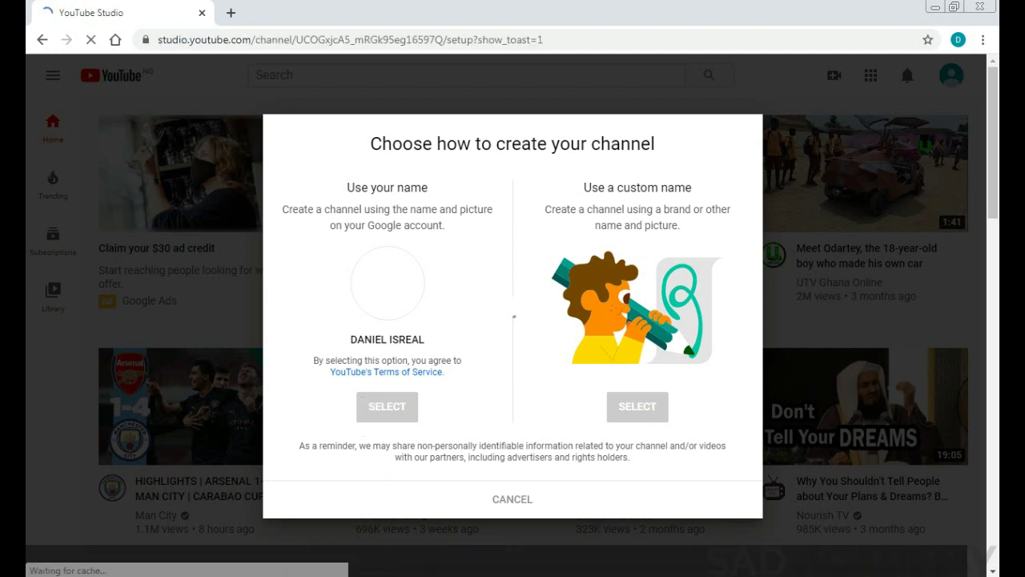
key(Right)
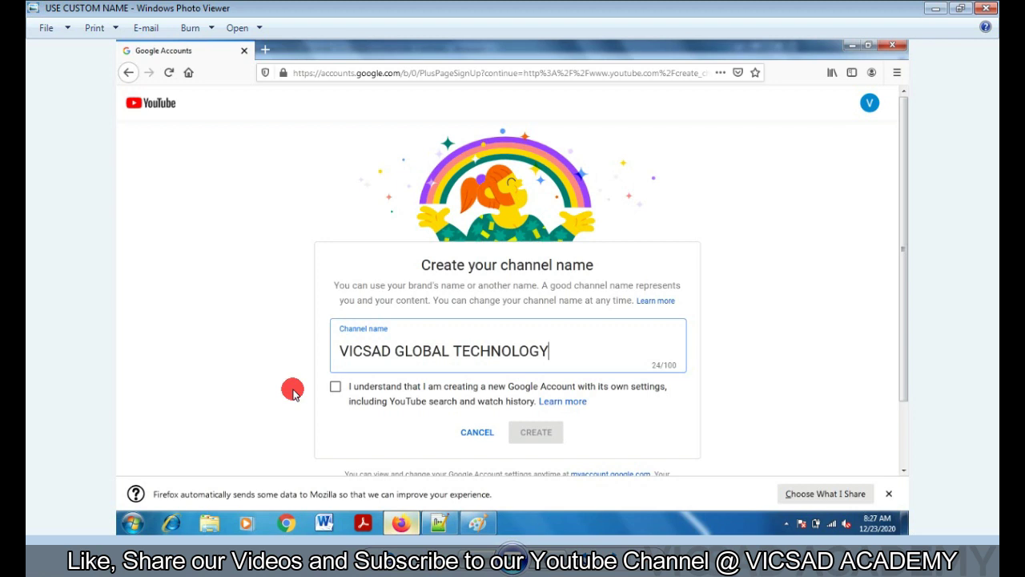
Step: Minimize the custom-name screenshot in Photo Viewer to return to the channel setup page
click(935, 8)
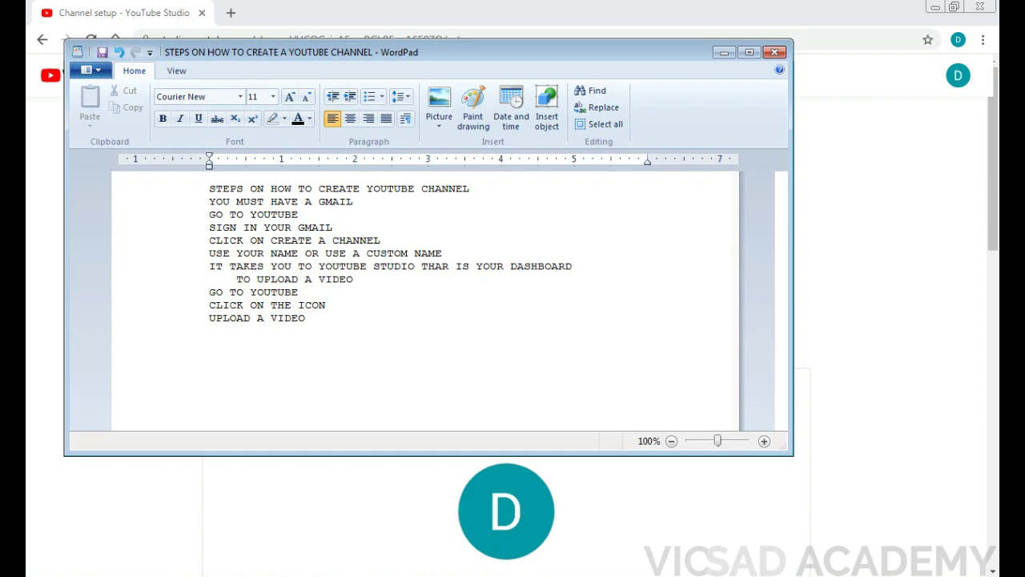
Step: Highlight the notes line about YouTube Studio being the dashboard, then minimize the notes
click(205, 267)
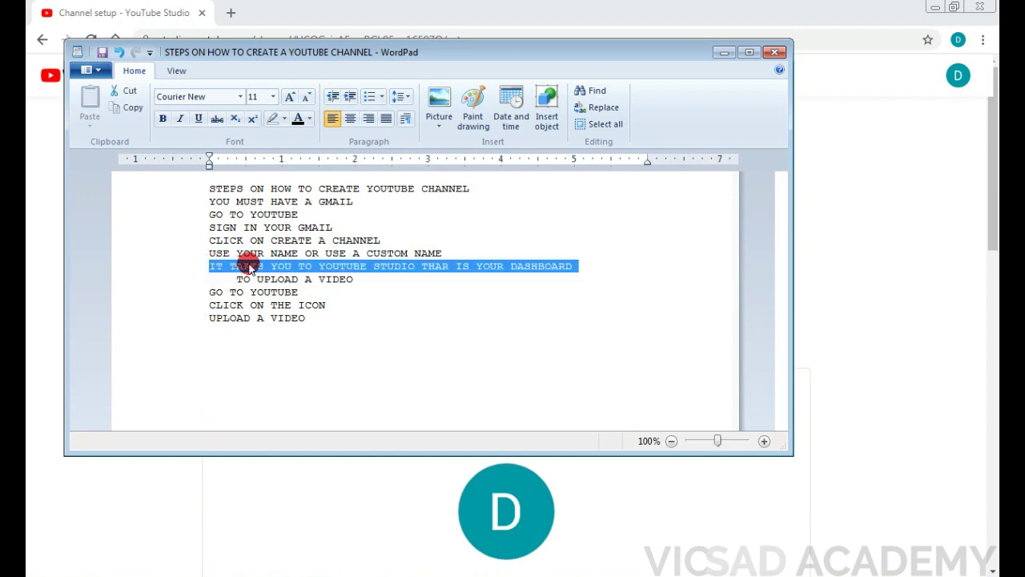
click(378, 317)
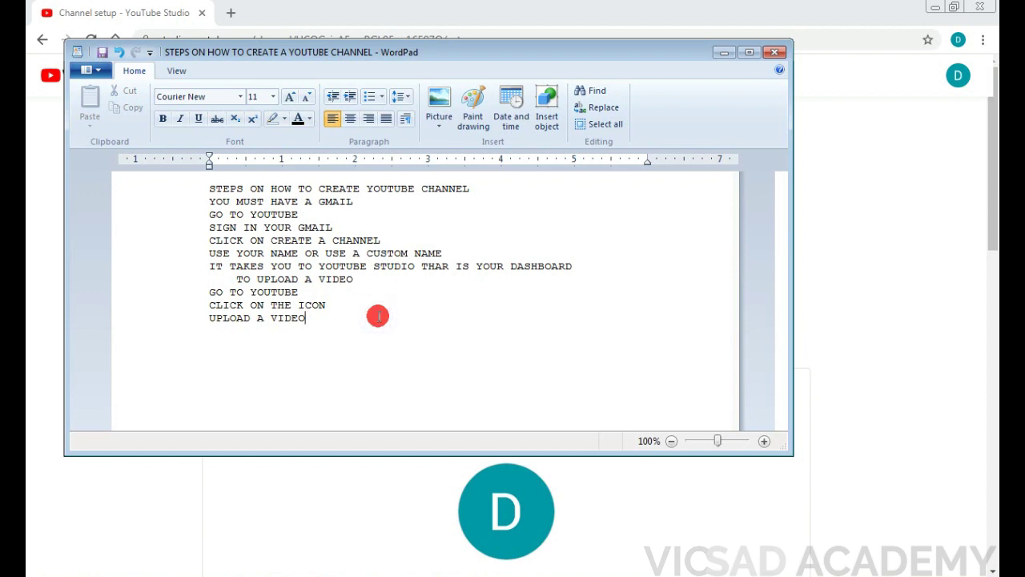
click(718, 55)
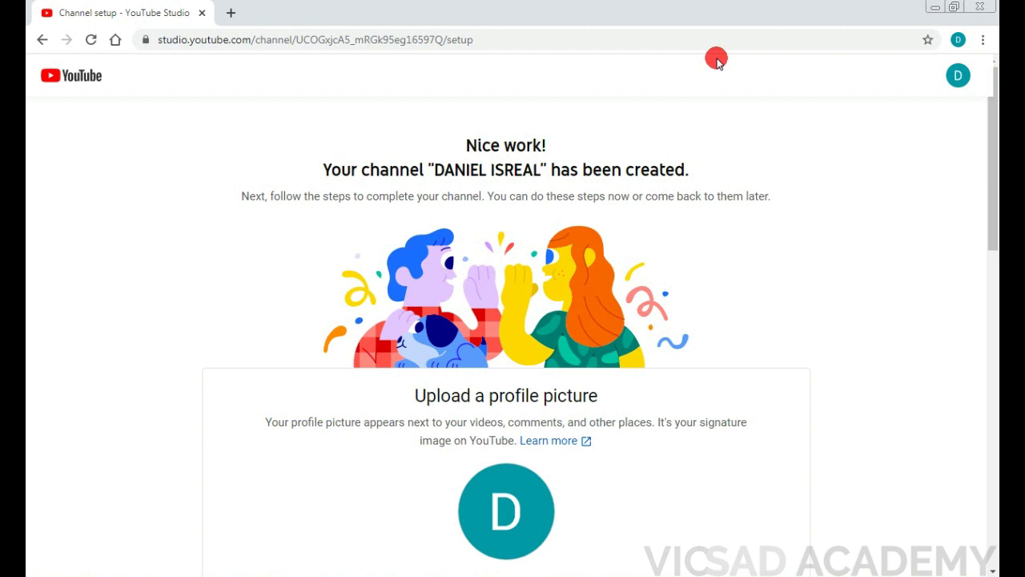
Step: Defer the channel description and links with Set Up Later, landing on the empty channel home page
scroll(785, 143, down, 8)
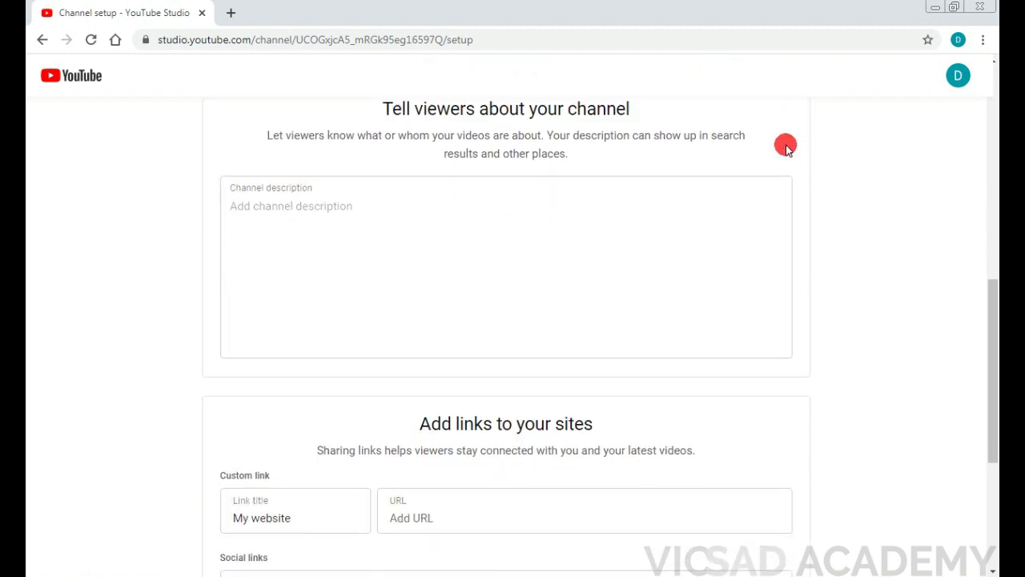
scroll(790, 179, down, 2)
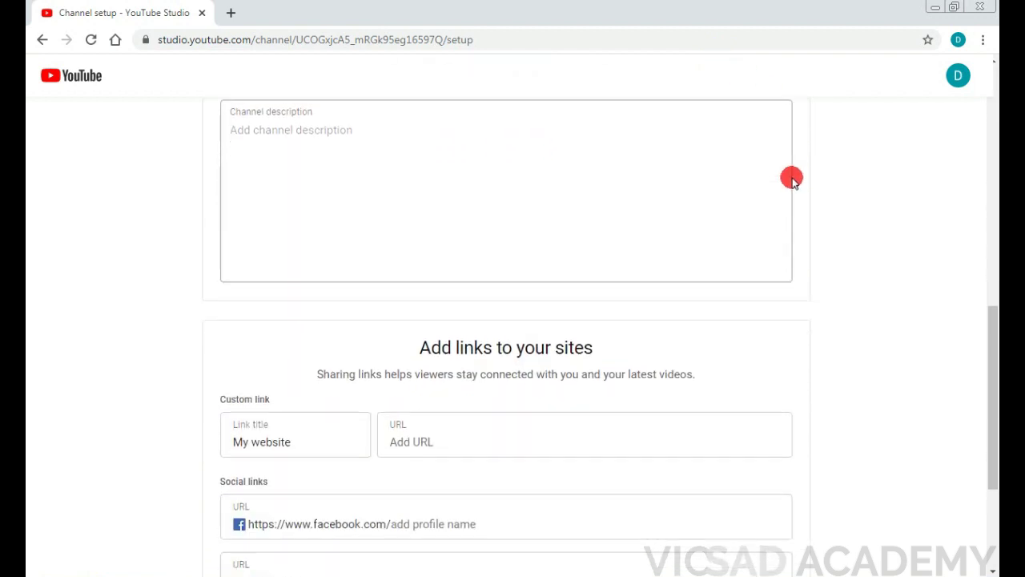
scroll(792, 180, down, 3)
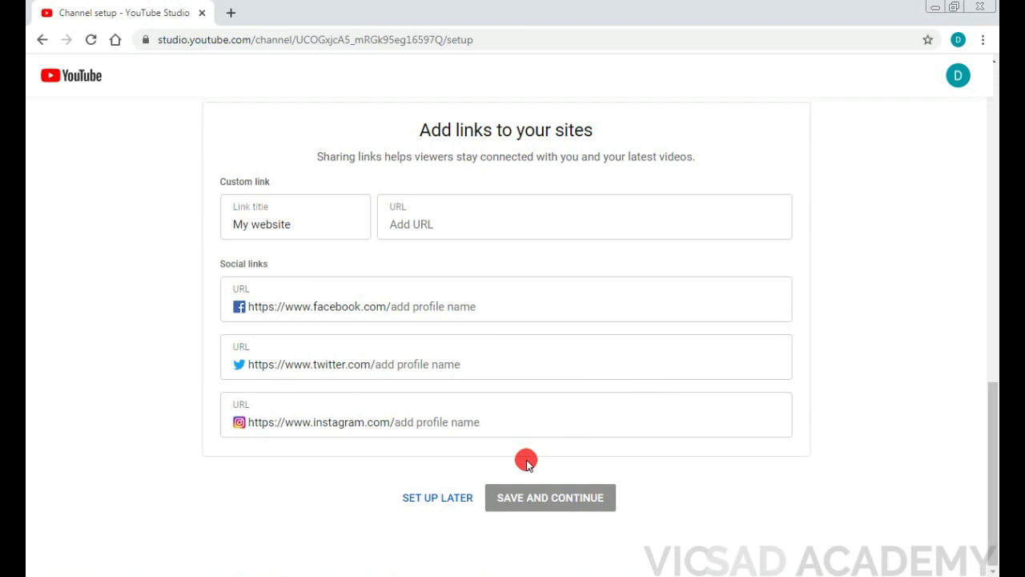
click(434, 493)
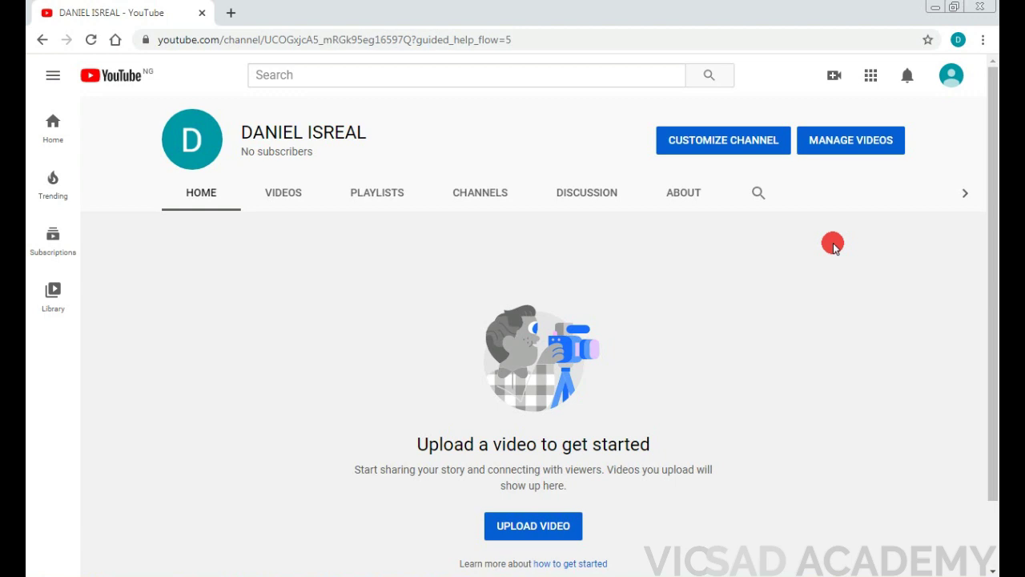
Step: Open the Upload videos dialog from the channel page, then bring the WordPad notes forward
click(556, 528)
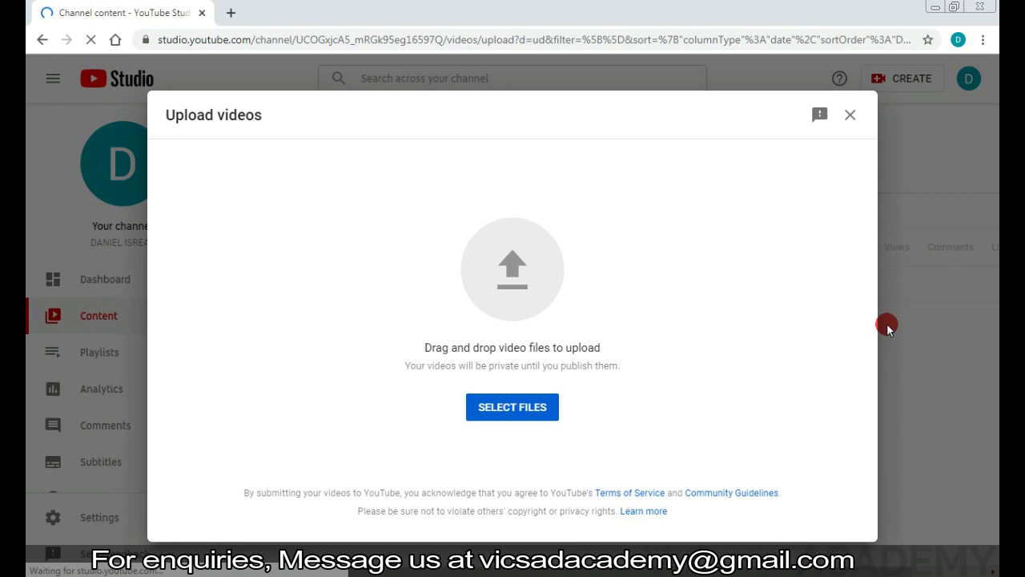
key(alt+Tab)
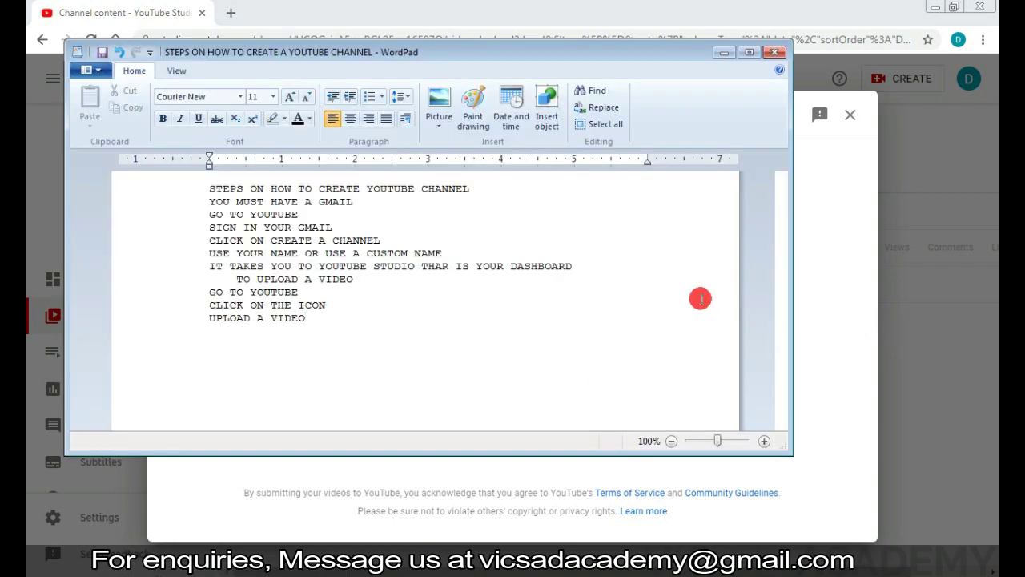
Step: Return to the browser so the Upload videos dialog is in front again
click(810, 311)
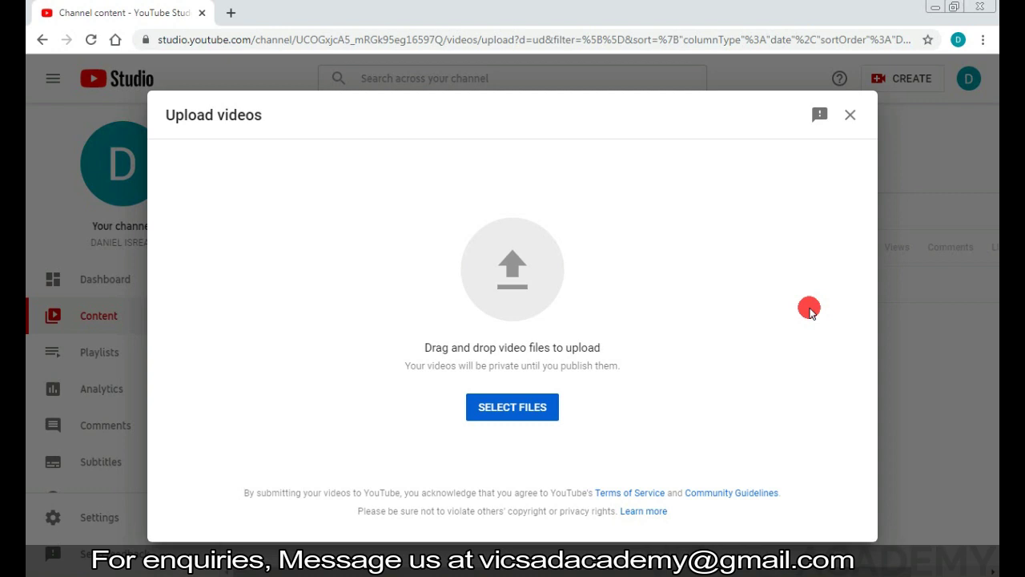
click(850, 115)
click(905, 81)
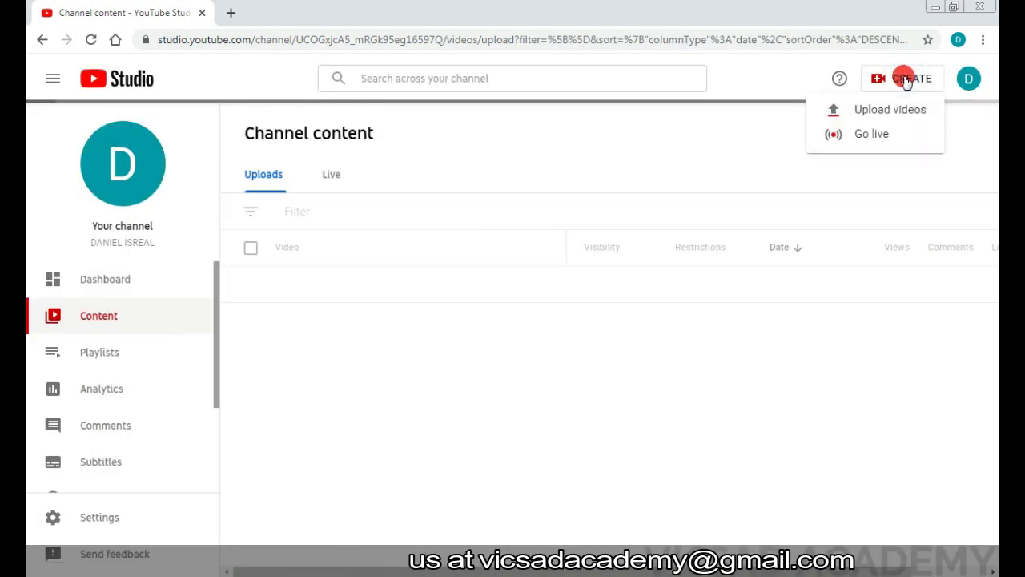
click(909, 115)
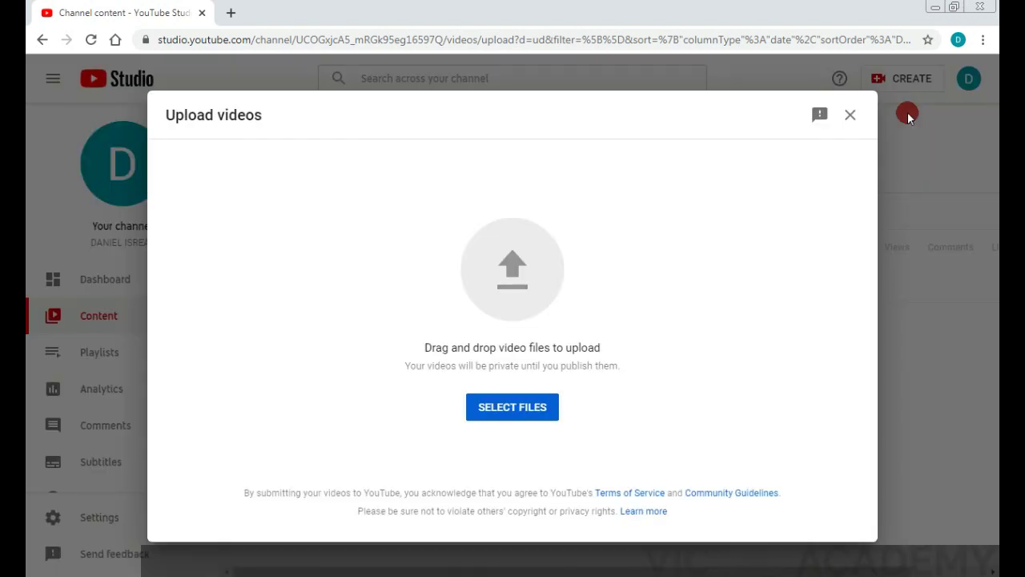